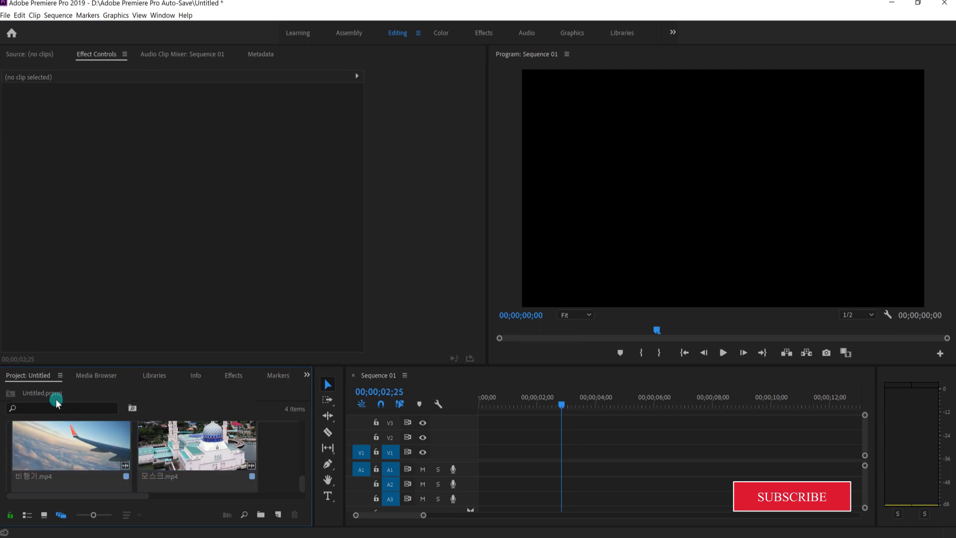
Step: Place 비행기.mp4 at 00;00 on V1/A1, follow it with 모스크.mp4, and rewind the playhead
{"action": "left_click", "coordinate": [183, 456]}
{"action": "left_click_drag", "start_coordinate": [109, 451], "coordinate": [148, 452]}
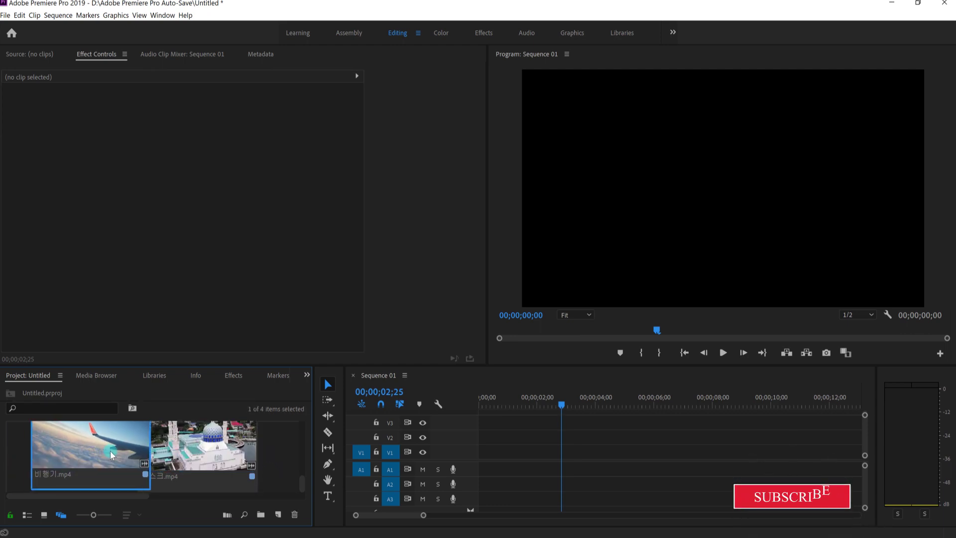
{"action": "left_click_drag", "start_coordinate": [148, 452], "coordinate": [474, 457]}
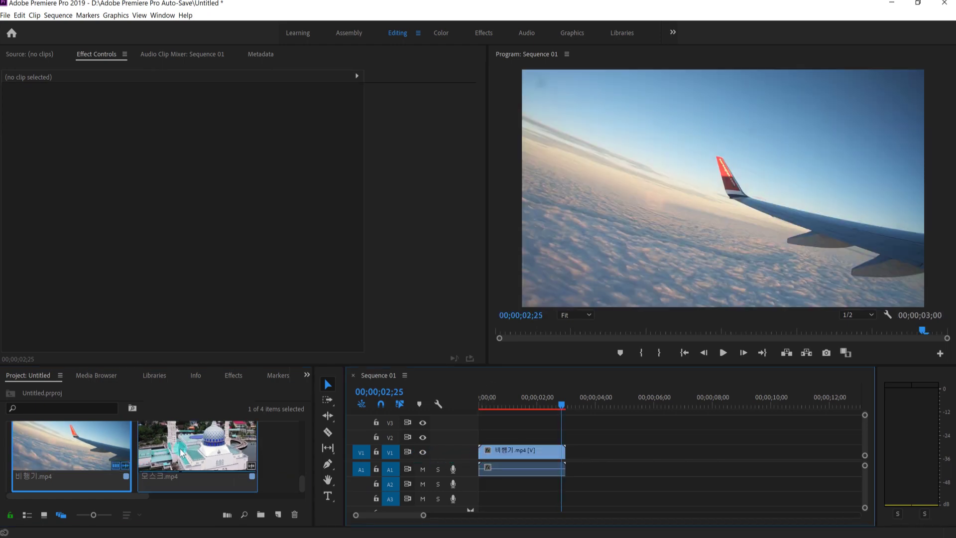
{"action": "left_click_drag", "start_coordinate": [180, 452], "coordinate": [571, 458]}
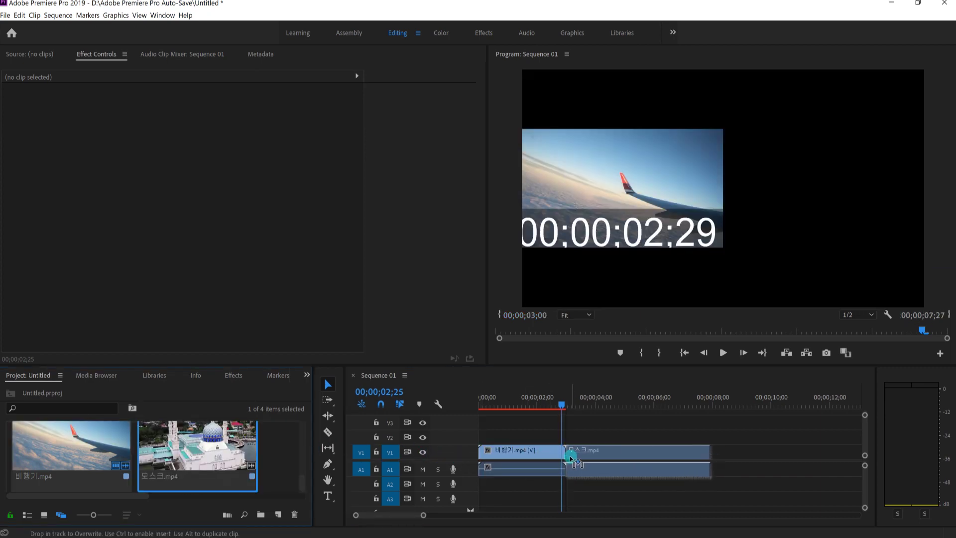
{"action": "left_click_drag", "start_coordinate": [571, 458], "coordinate": [572, 456]}
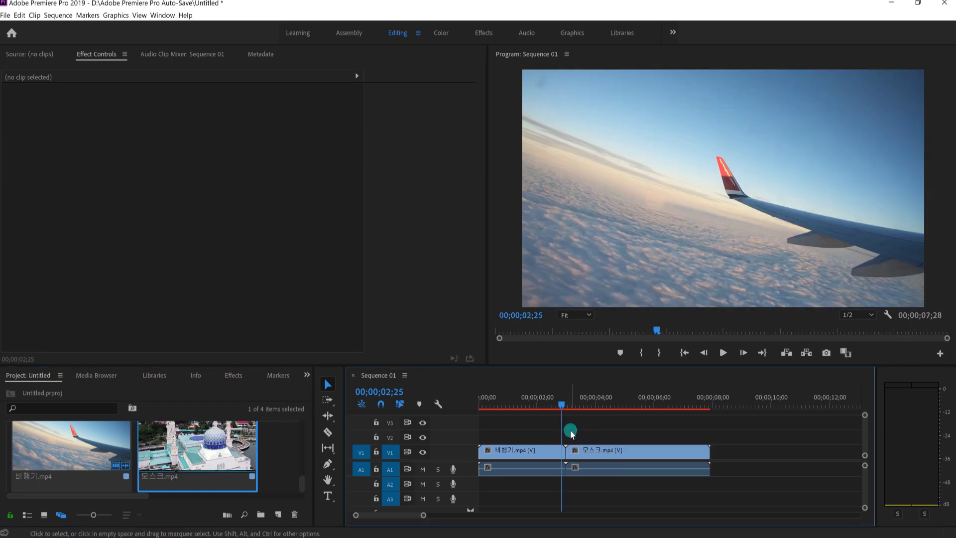
{"action": "left_click_drag", "start_coordinate": [562, 404], "coordinate": [470, 406]}
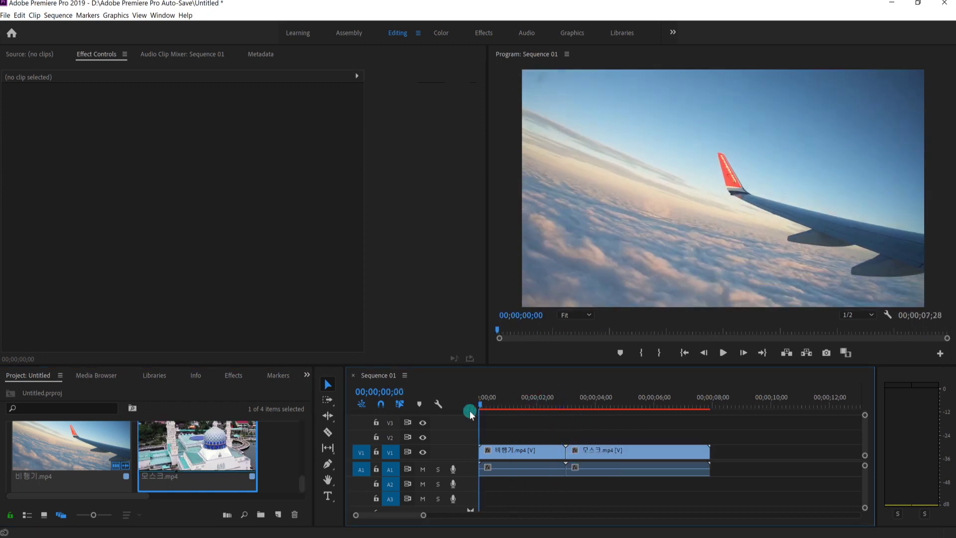
{"action": "left_click", "coordinate": [721, 353]}
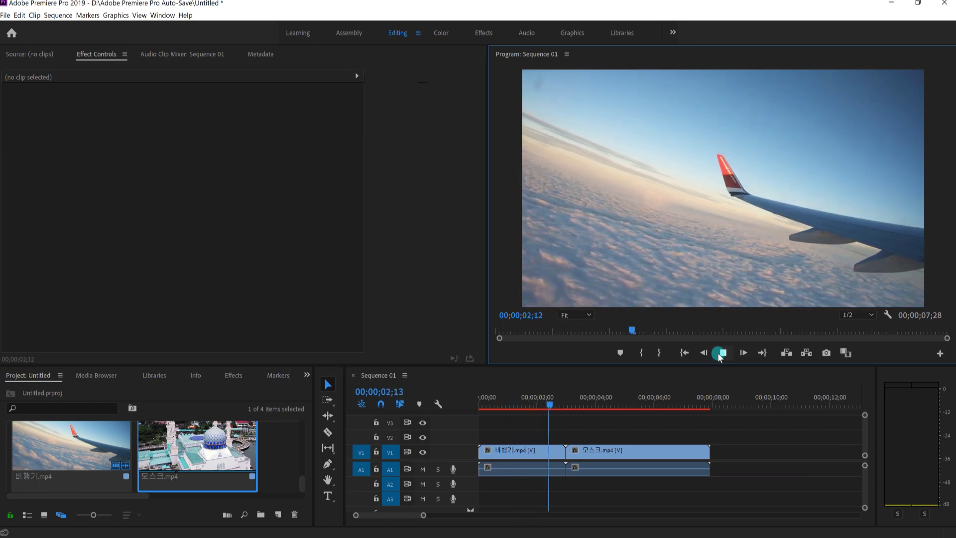
{"action": "left_click", "coordinate": [723, 353]}
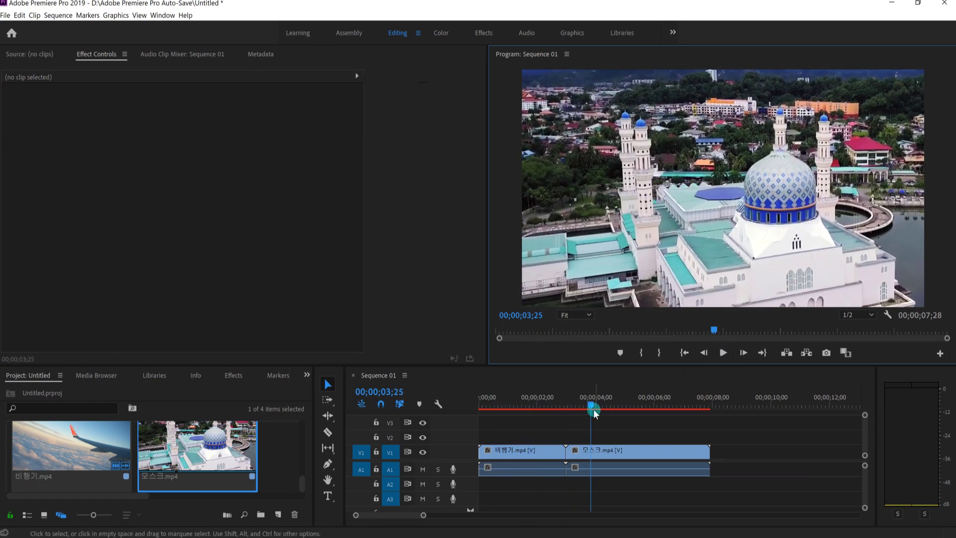
{"action": "left_click_drag", "start_coordinate": [590, 407], "coordinate": [562, 411]}
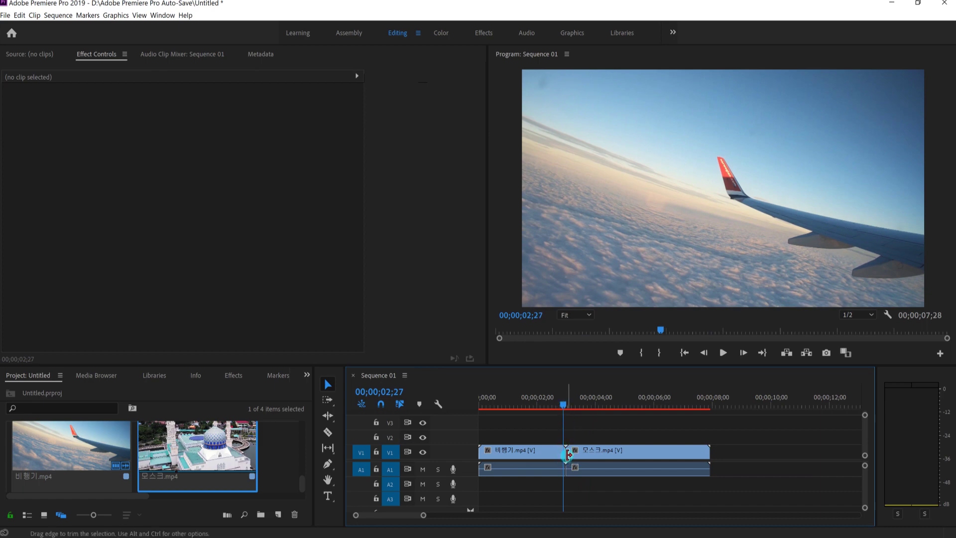
{"action": "left_click_drag", "start_coordinate": [565, 408], "coordinate": [575, 410]}
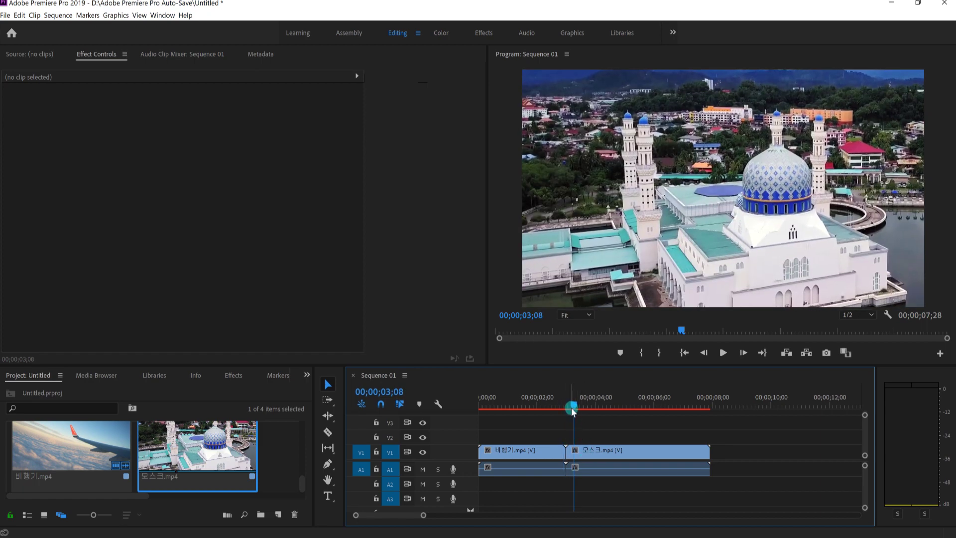
{"action": "left_click_drag", "start_coordinate": [572, 408], "coordinate": [556, 410]}
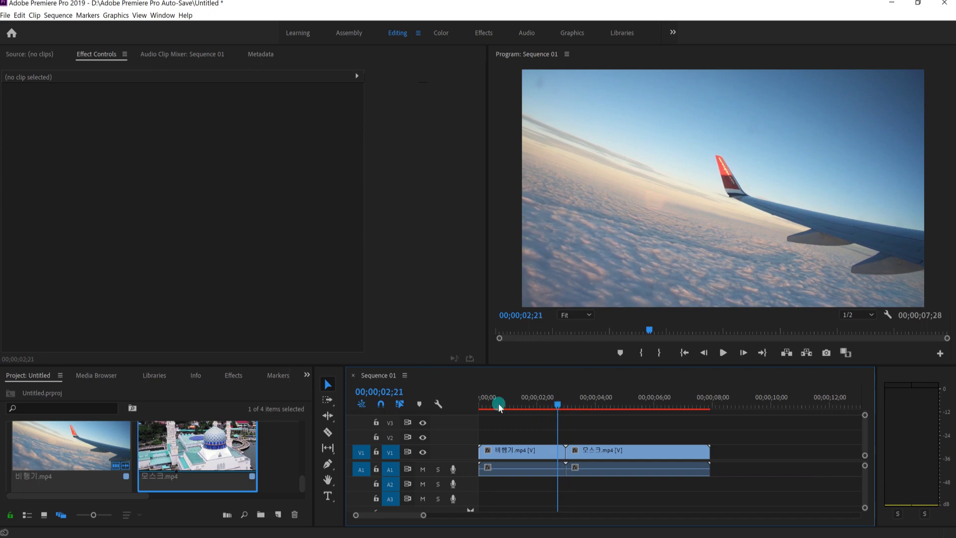
{"action": "left_click", "coordinate": [232, 378]}
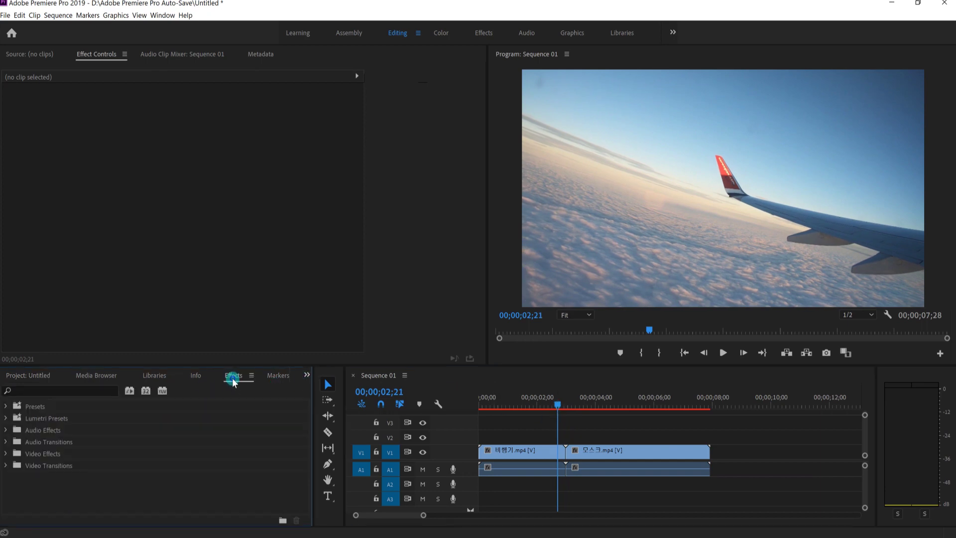
Step: Filter the Effects panel by 'diss' and scroll to the Video Transitions Dissolve folder
{"action": "left_click", "coordinate": [42, 391]}
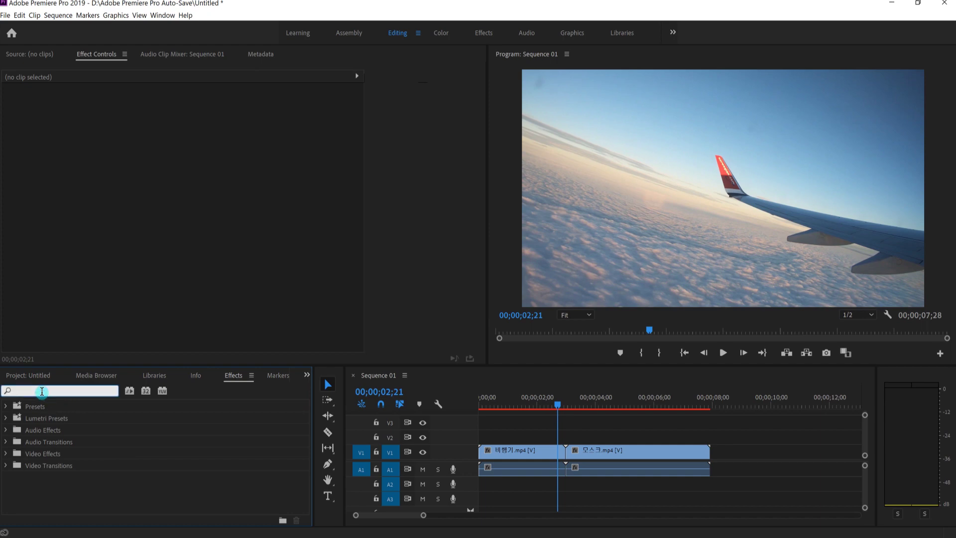
{"action": "type", "text": "di"}
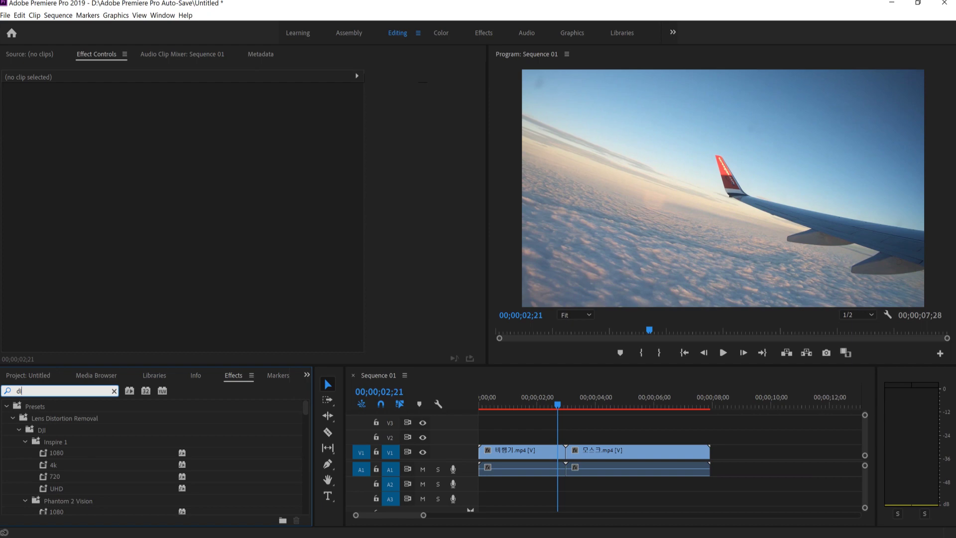
{"action": "type", "text": "sso"}
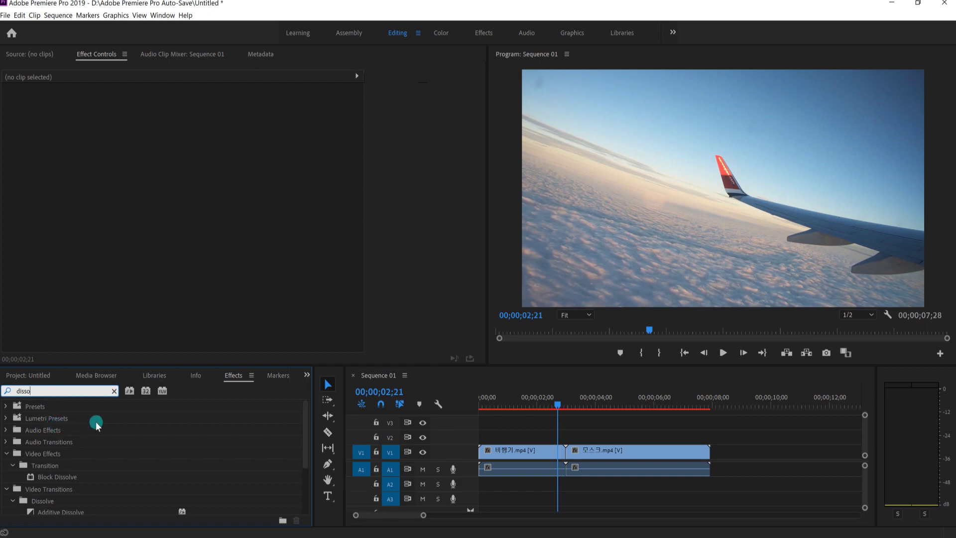
{"action": "left_click_drag", "start_coordinate": [303, 412], "coordinate": [307, 453]}
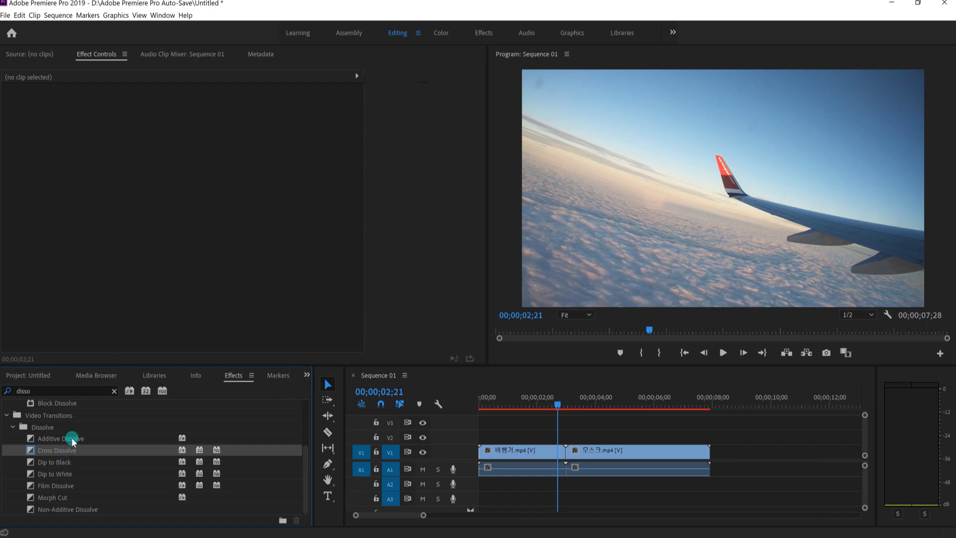
{"action": "left_click", "coordinate": [71, 440]}
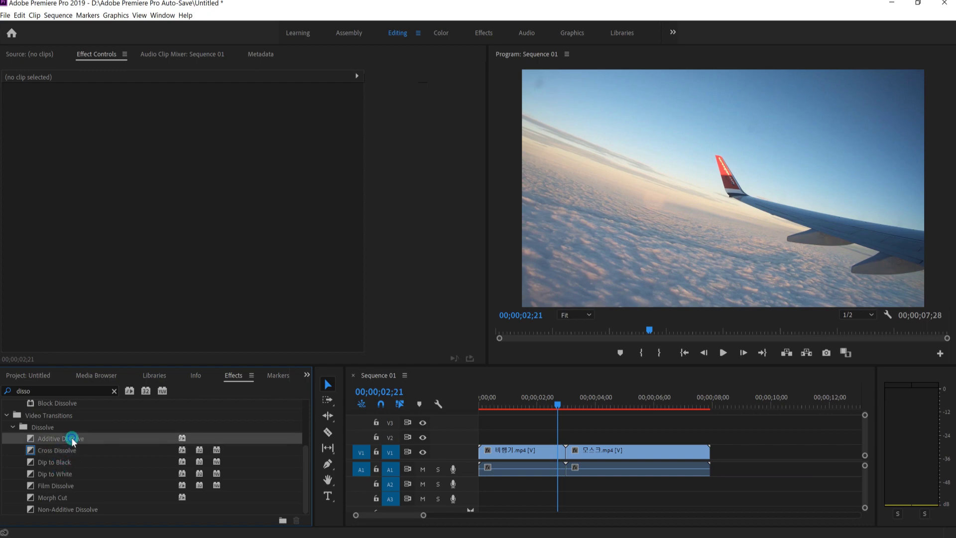
Step: Drop Additive Dissolve on the V1 cut between 비행기.mp4 and 모스크.mp4, accepting the insufficient media warning
{"action": "left_click", "coordinate": [71, 449]}
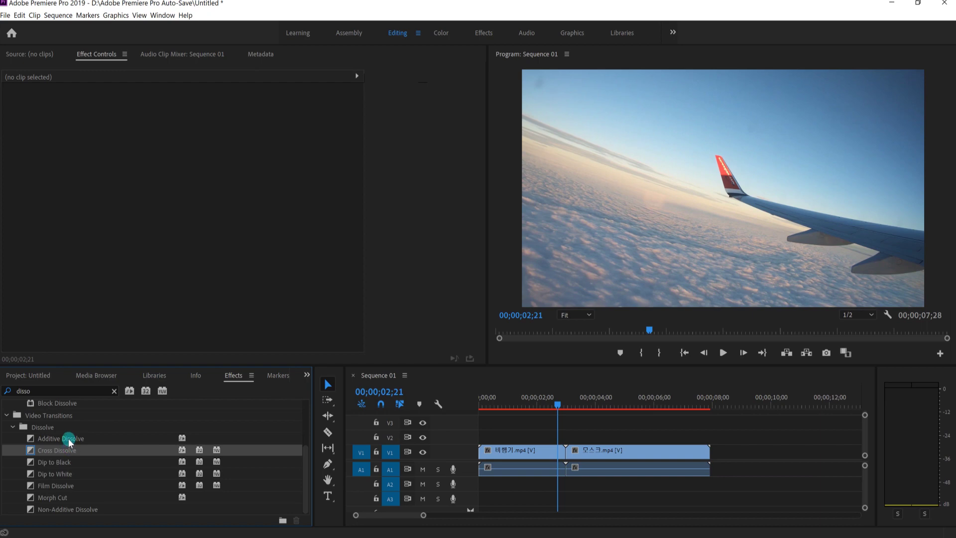
{"action": "left_click", "coordinate": [68, 440]}
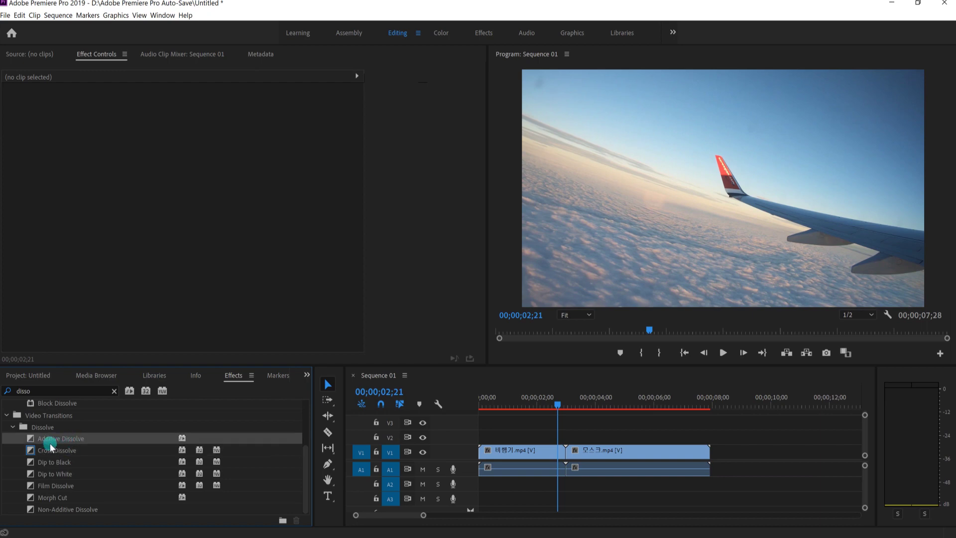
{"action": "left_click_drag", "start_coordinate": [64, 441], "coordinate": [566, 456]}
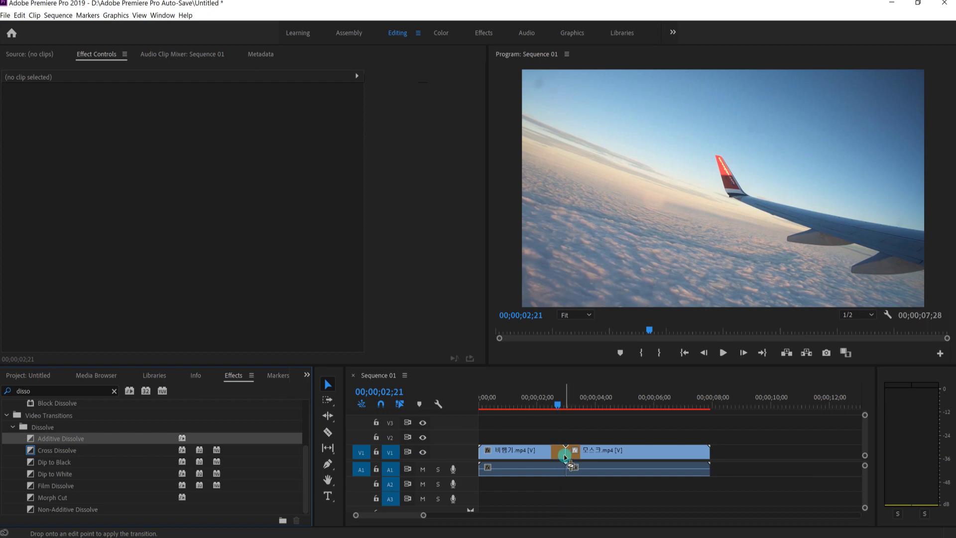
{"action": "left_click_drag", "start_coordinate": [565, 456], "coordinate": [566, 456]}
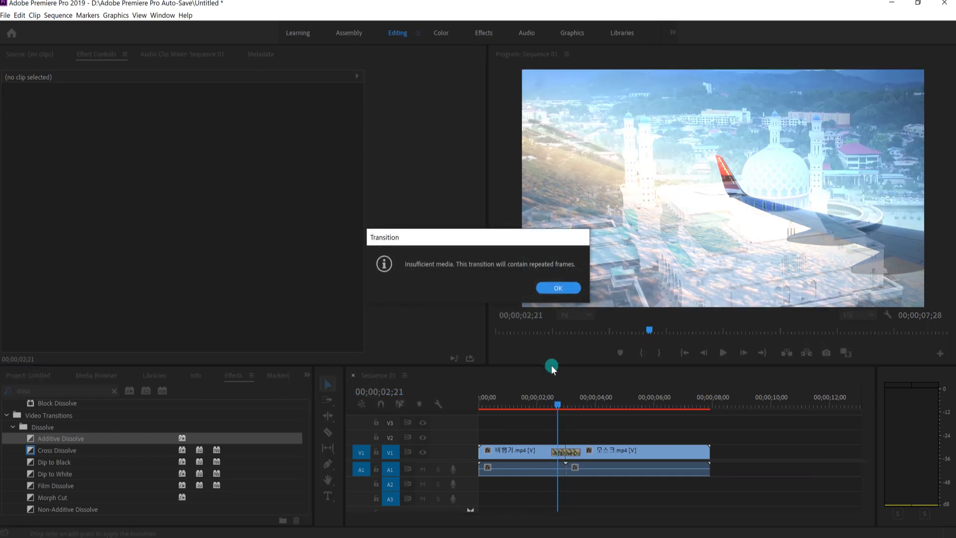
{"action": "left_click", "coordinate": [557, 288]}
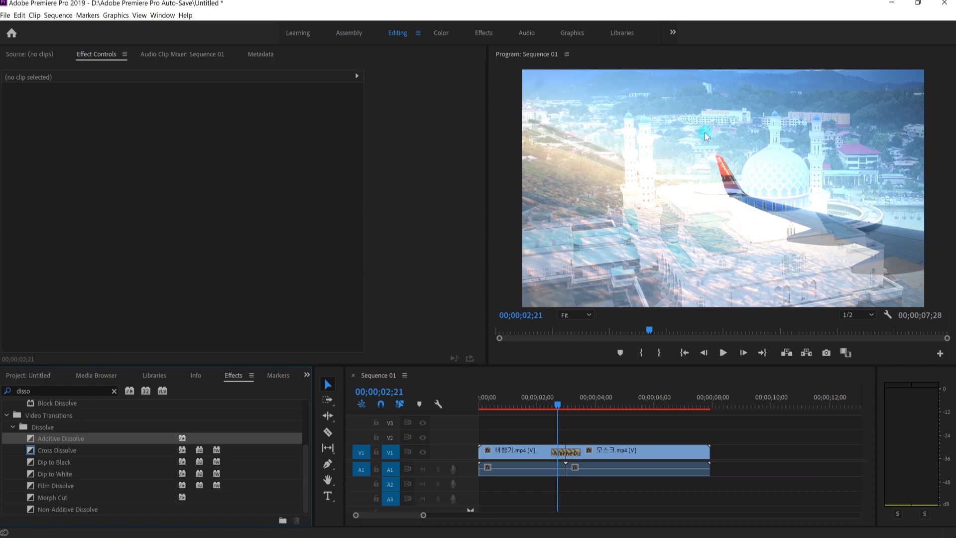
{"action": "left_click", "coordinate": [556, 388]}
Step: Play the sequence from 01;01 to preview the Additive Dissolve, then scrub to 02;23
{"action": "left_click_drag", "start_coordinate": [558, 407], "coordinate": [508, 404]}
{"action": "left_click", "coordinate": [719, 352]}
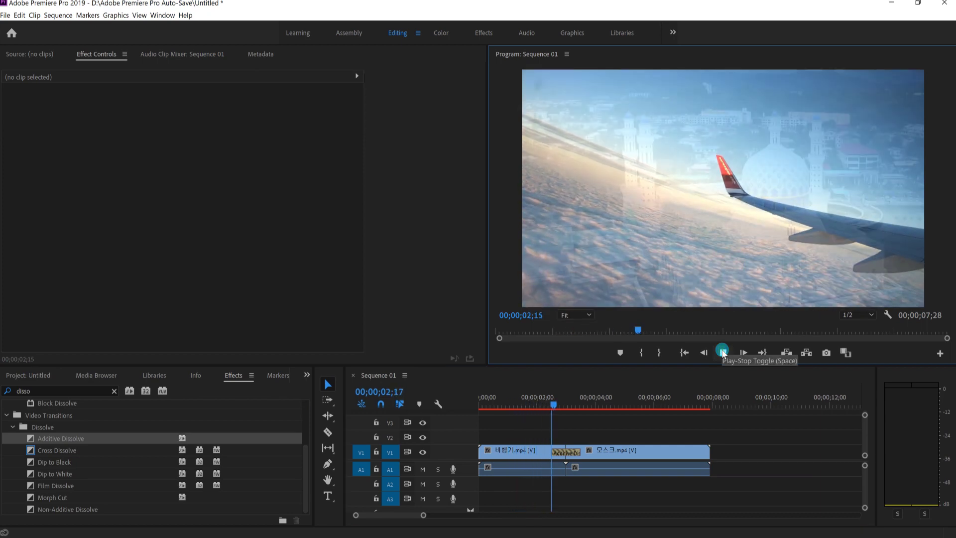
{"action": "left_click", "coordinate": [723, 352]}
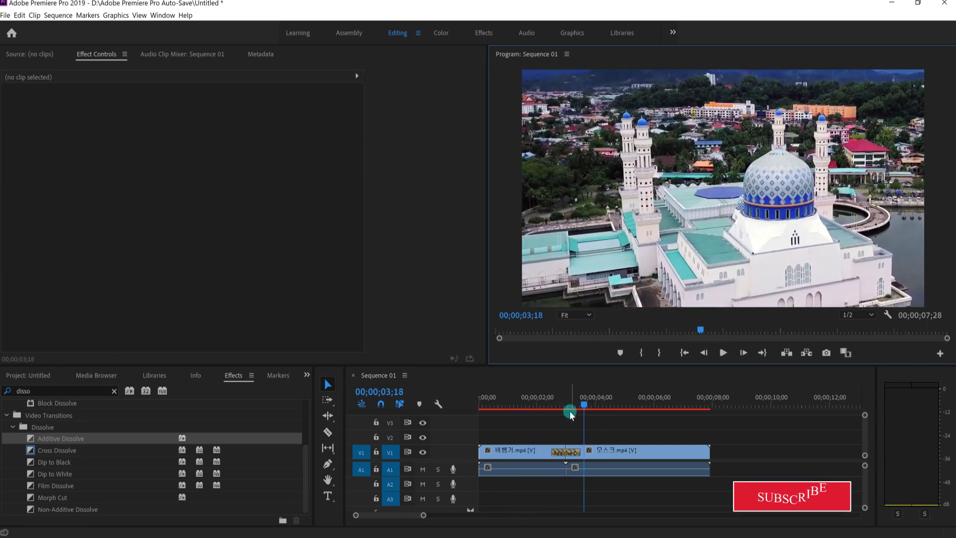
{"action": "left_click_drag", "start_coordinate": [581, 404], "coordinate": [559, 407]}
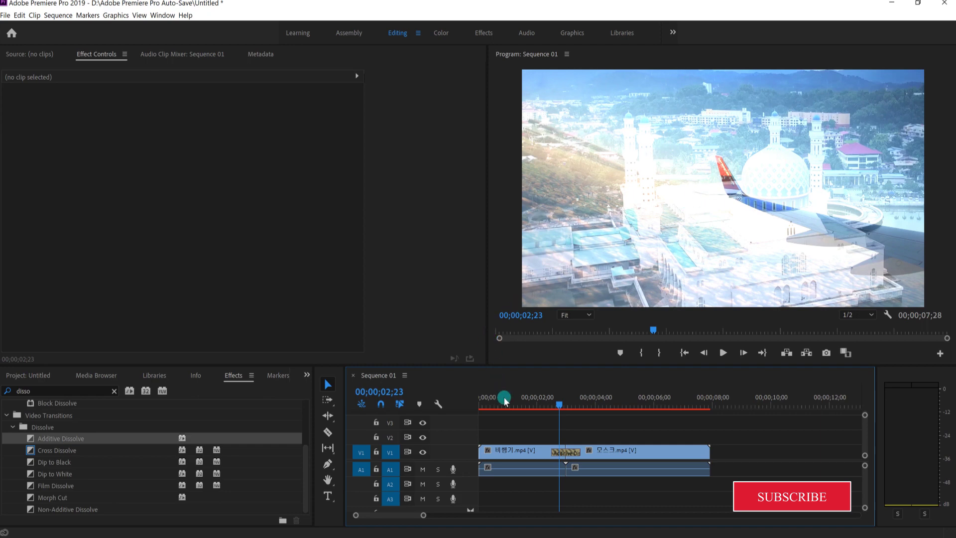
Step: Replay the dissolve from 01;10, then select it to show its settings in Effect Controls
{"action": "left_click_drag", "start_coordinate": [557, 405], "coordinate": [522, 404]}
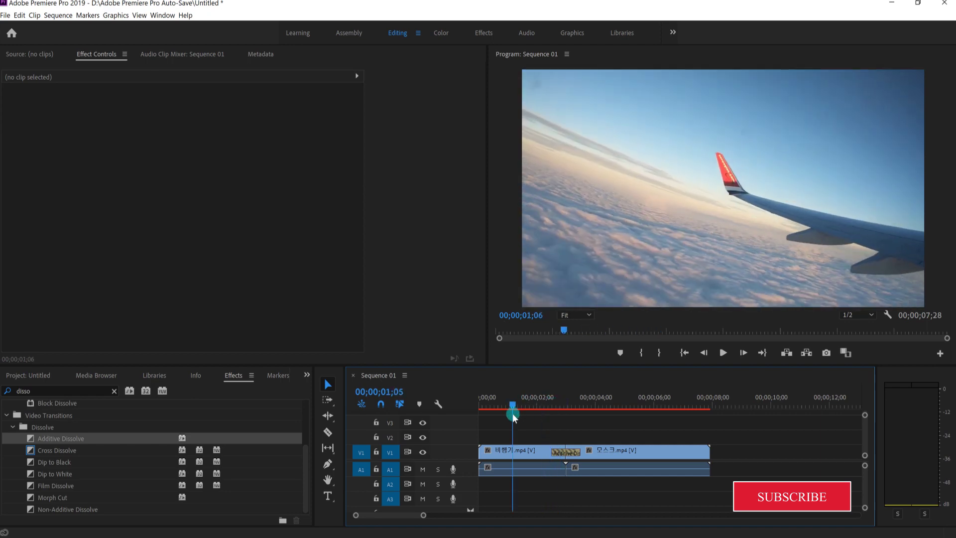
{"action": "left_click", "coordinate": [722, 351]}
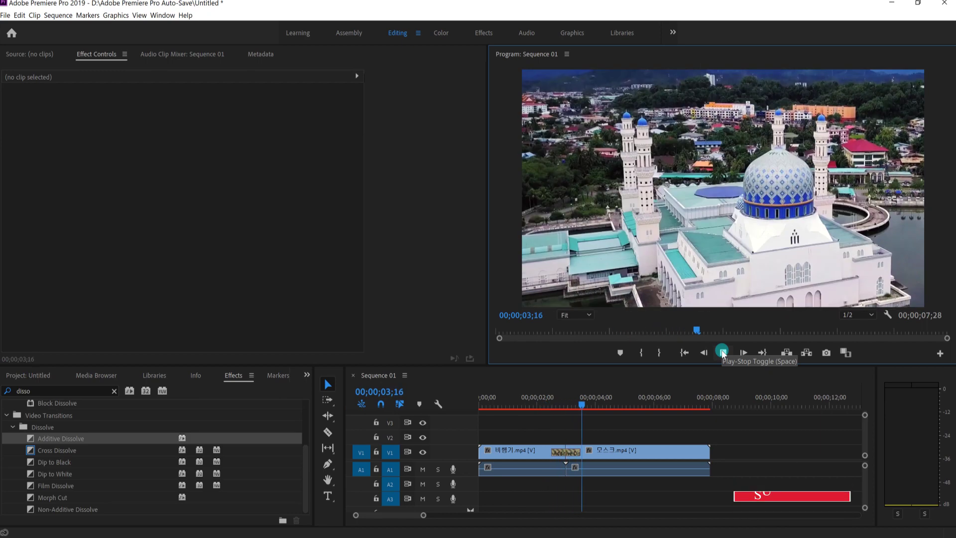
{"action": "left_click", "coordinate": [723, 351]}
{"action": "left_click_drag", "start_coordinate": [587, 404], "coordinate": [566, 414]}
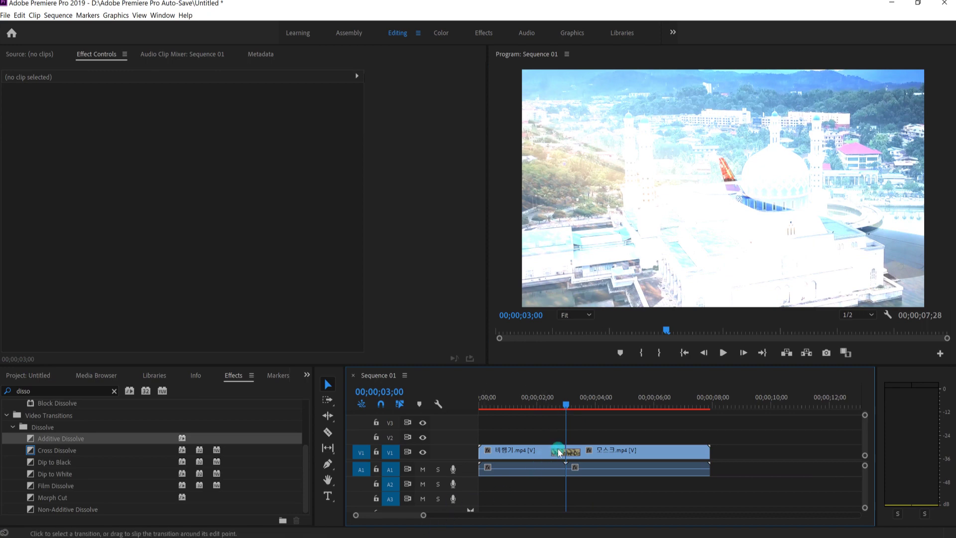
{"action": "left_click", "coordinate": [561, 455]}
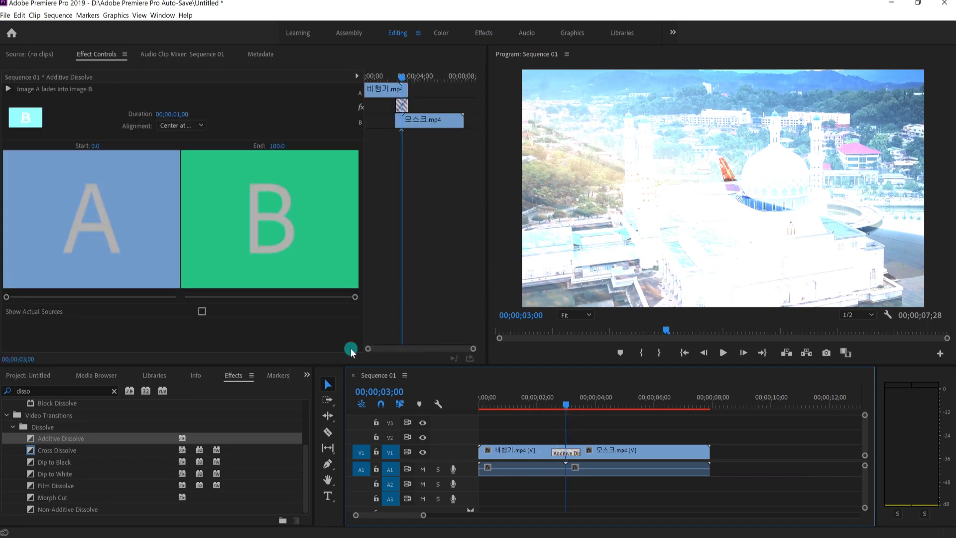
{"action": "type", "text": "3;00"}
Step: Set the Additive Dissolve duration to 00;00;03;00 and rewind the playhead to 00;00;00;00
{"action": "left_click", "coordinate": [182, 124]}
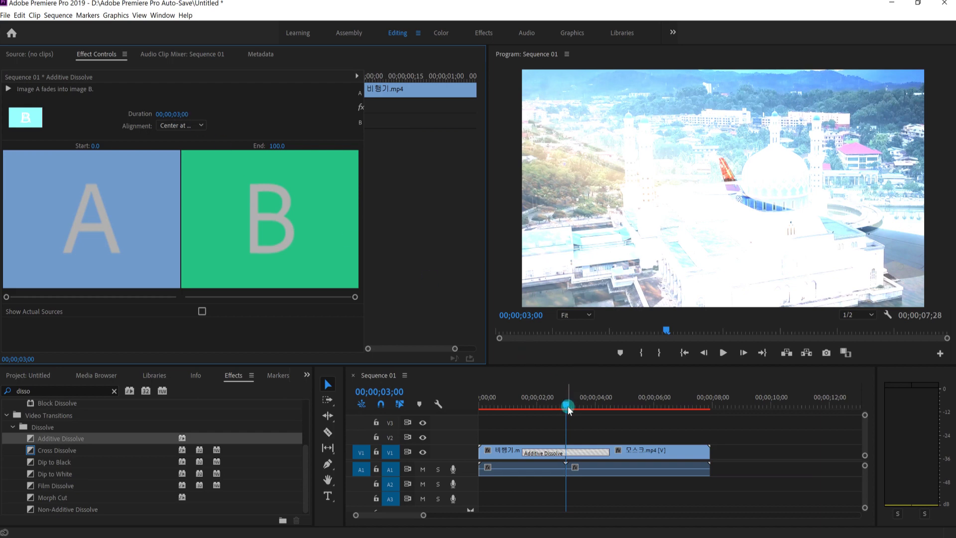
{"action": "left_click_drag", "start_coordinate": [566, 405], "coordinate": [476, 405]}
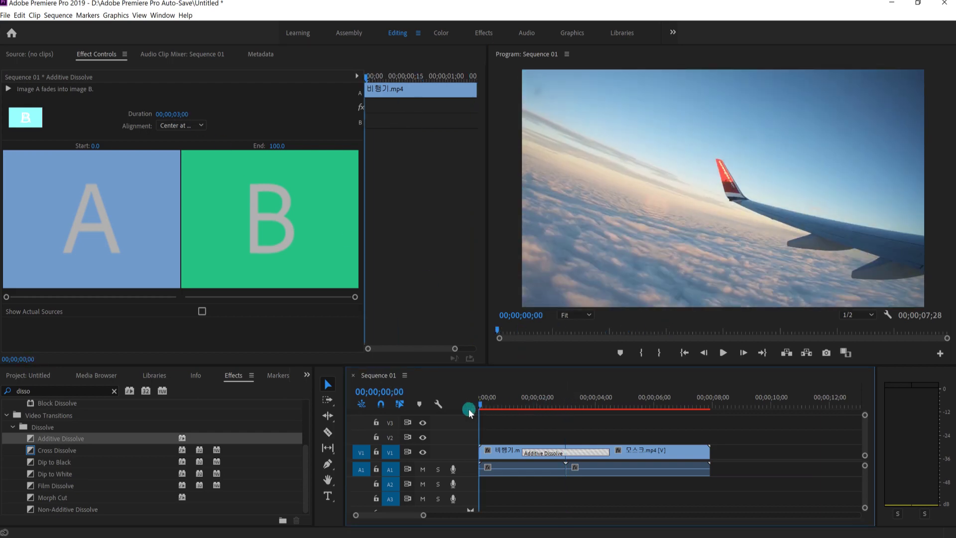
{"action": "left_click", "coordinate": [725, 352]}
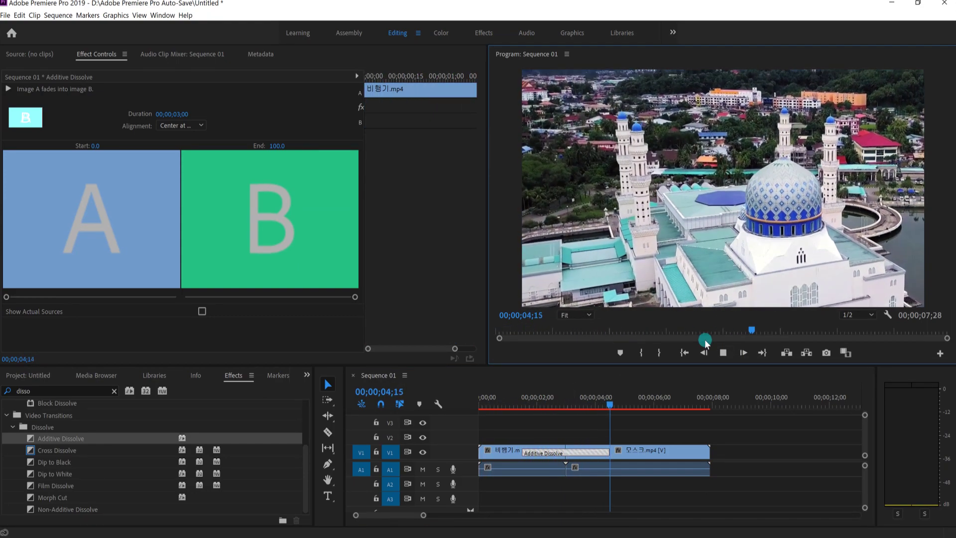
{"action": "left_click", "coordinate": [722, 351]}
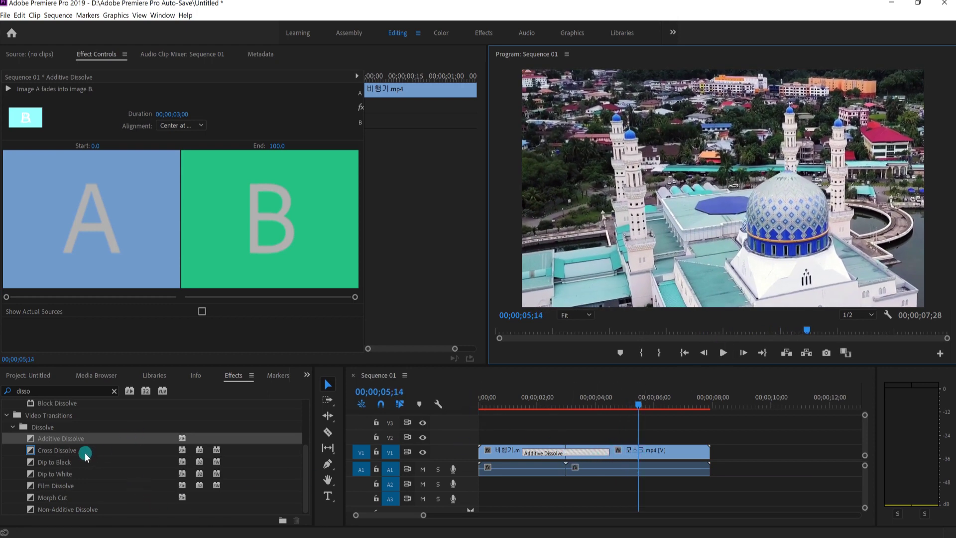
{"action": "left_click_drag", "start_coordinate": [86, 454], "coordinate": [565, 457]}
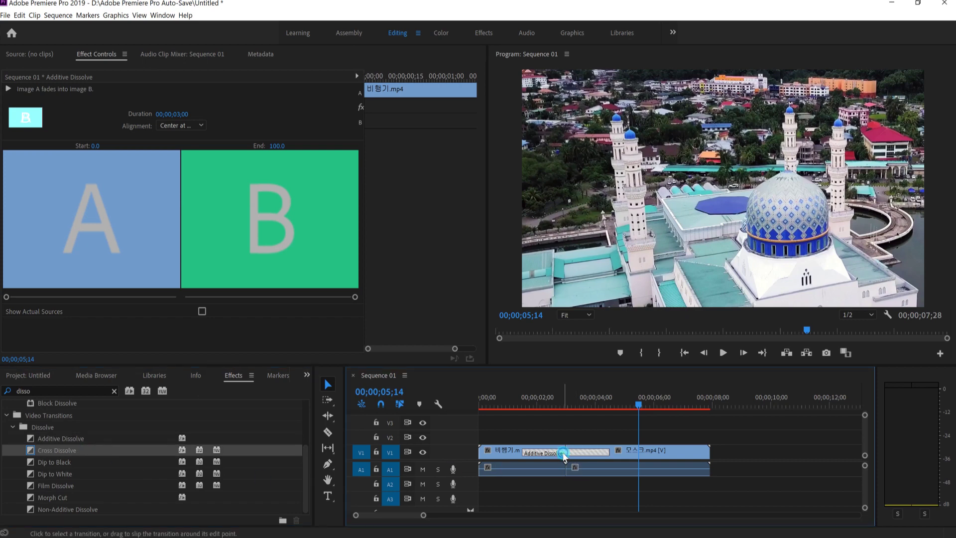
Step: Delete the Additive Dissolve and apply Cross Dissolve at the cut, accepting the insufficient media warning
{"action": "key", "text": "Delete"}
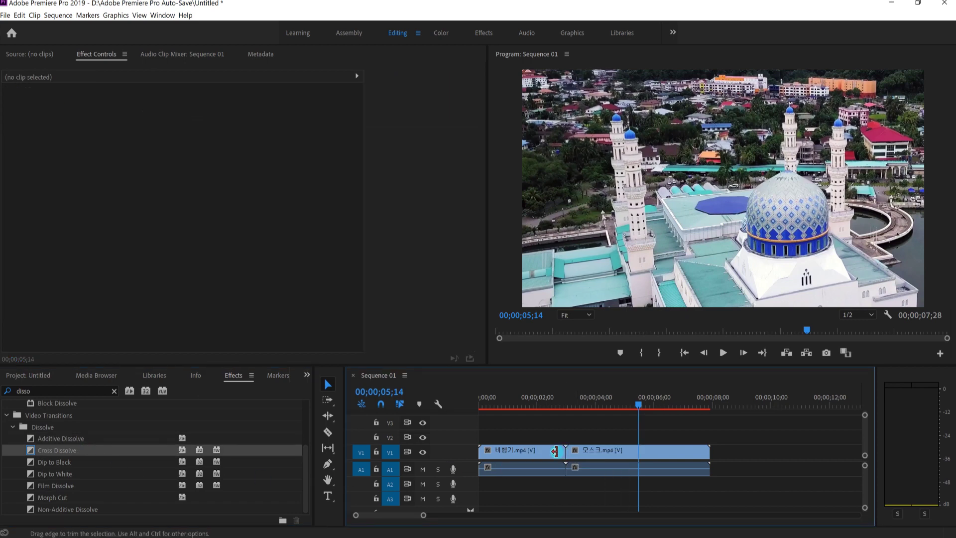
{"action": "left_click_drag", "start_coordinate": [72, 450], "coordinate": [565, 452]}
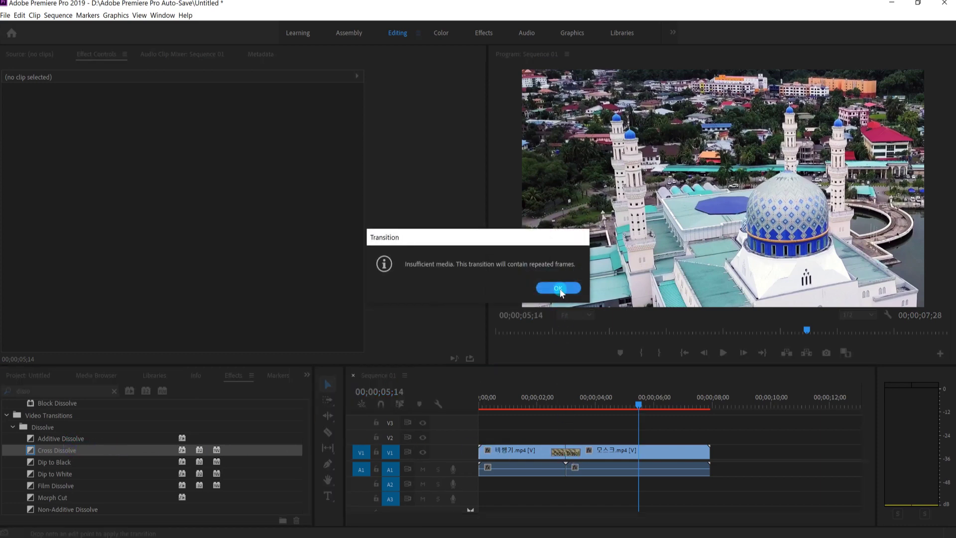
{"action": "left_click", "coordinate": [558, 288]}
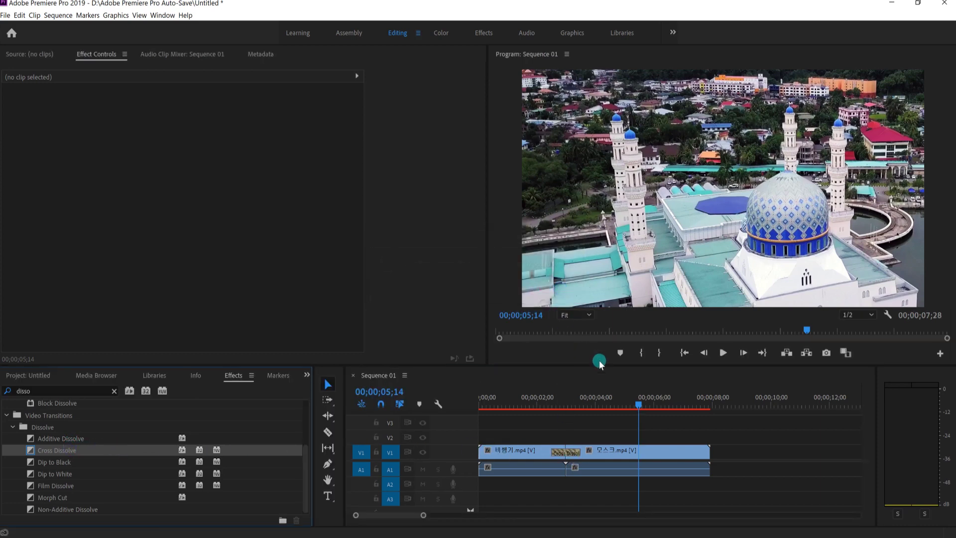
{"action": "left_click_drag", "start_coordinate": [629, 405], "coordinate": [559, 416]}
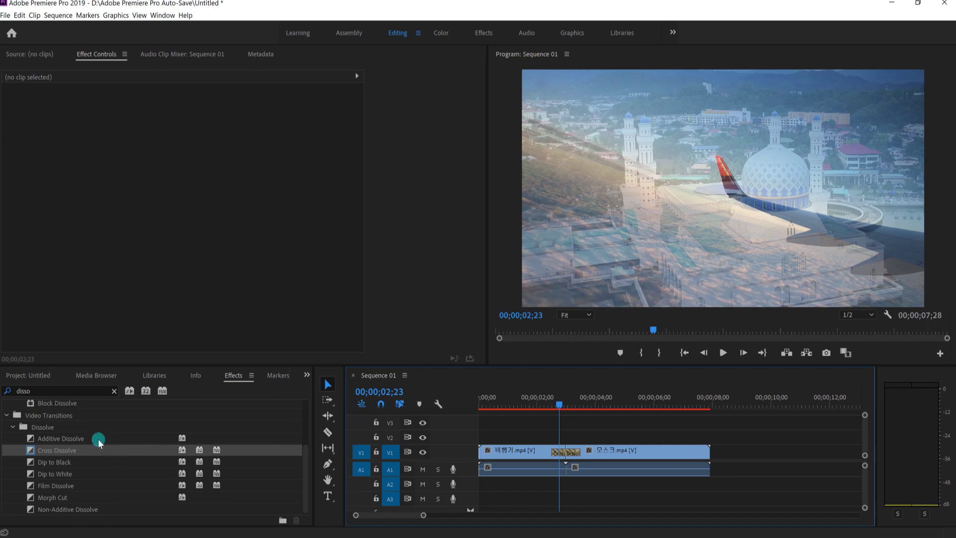
{"action": "left_click", "coordinate": [98, 440]}
{"action": "left_click", "coordinate": [94, 446]}
{"action": "left_click", "coordinate": [93, 440]}
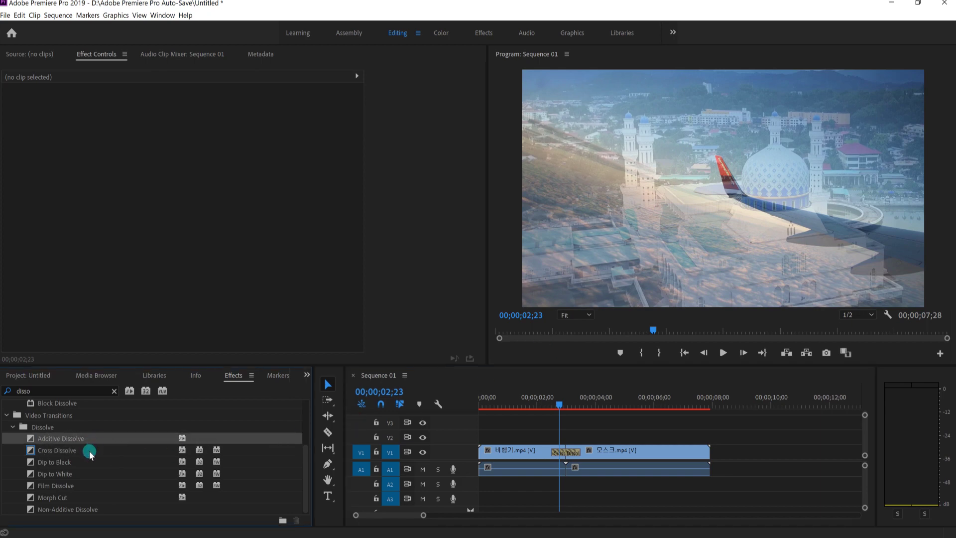
{"action": "left_click", "coordinate": [91, 446]}
{"action": "left_click_drag", "start_coordinate": [91, 442], "coordinate": [566, 457]}
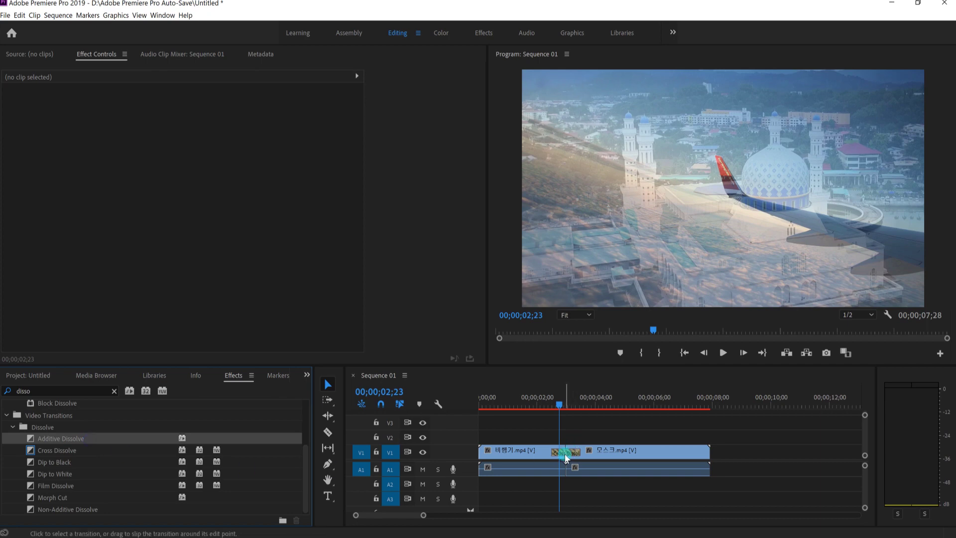
{"action": "left_click", "coordinate": [566, 457]}
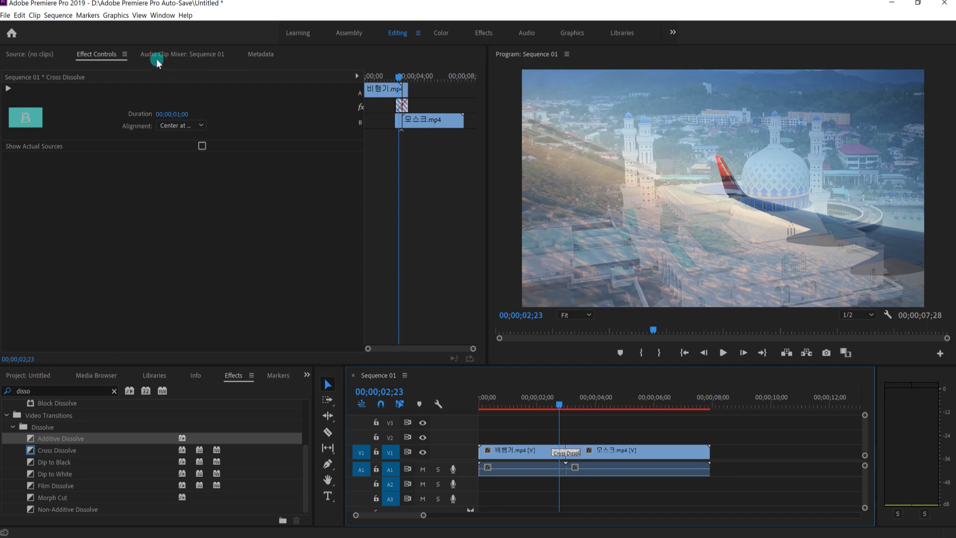
Step: Change the Cross Dissolve duration to 00;00;04;01 and rewind the playhead to 00;00;00;00
{"action": "left_click", "coordinate": [181, 115]}
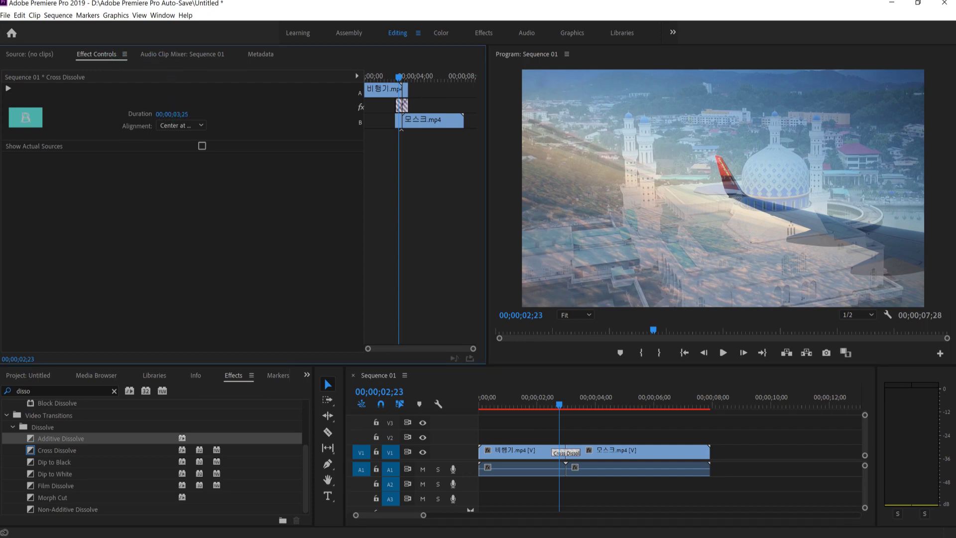
{"action": "key", "text": "Return"}
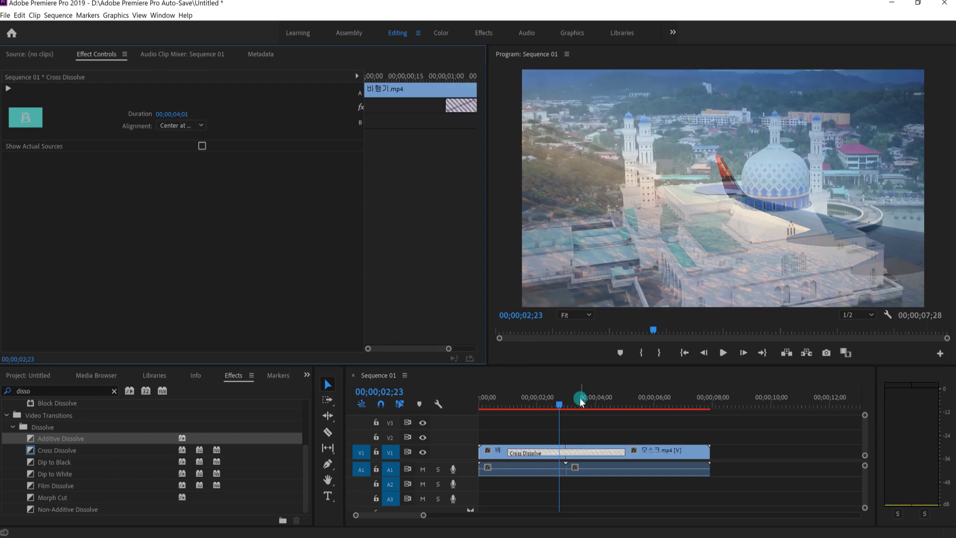
{"action": "left_click_drag", "start_coordinate": [559, 404], "coordinate": [471, 423]}
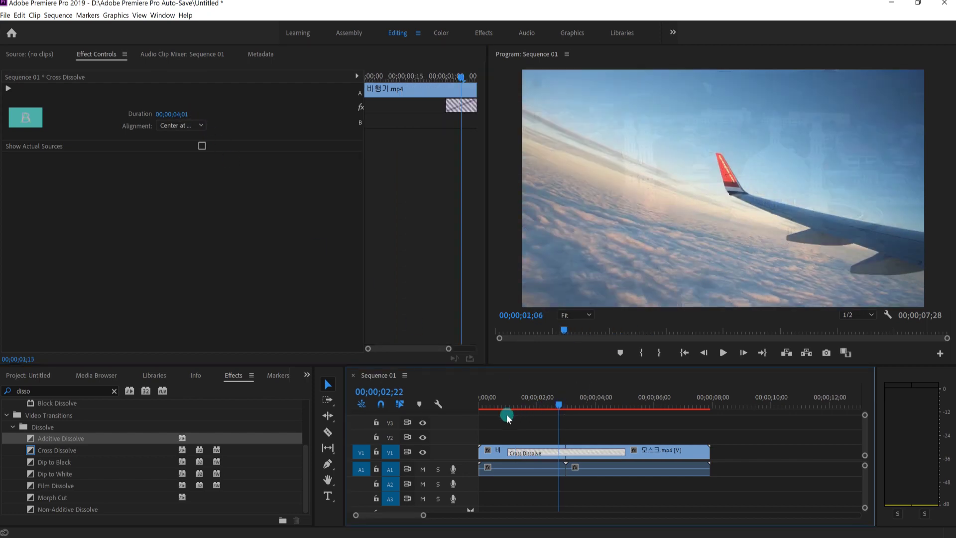
{"action": "left_click", "coordinate": [722, 352]}
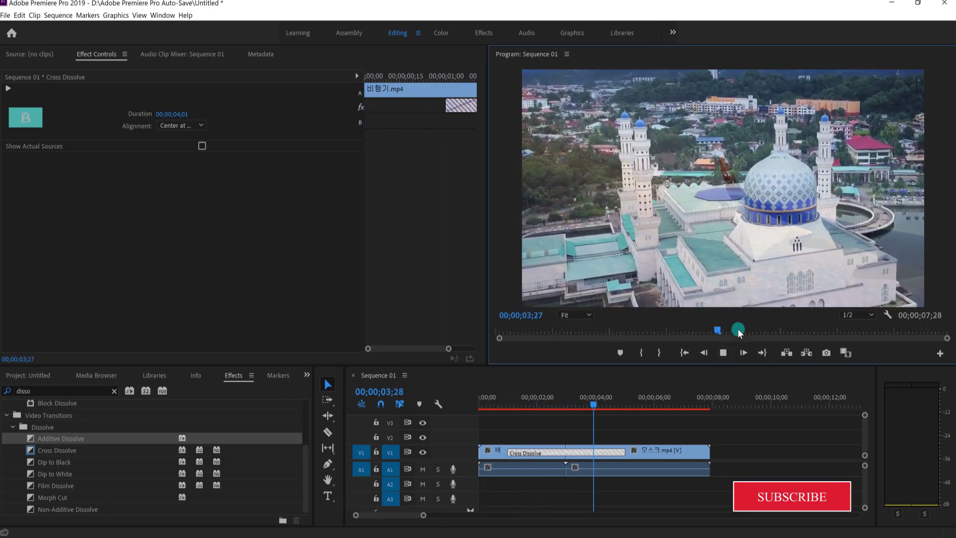
{"action": "left_click", "coordinate": [607, 445]}
{"action": "left_click", "coordinate": [594, 454]}
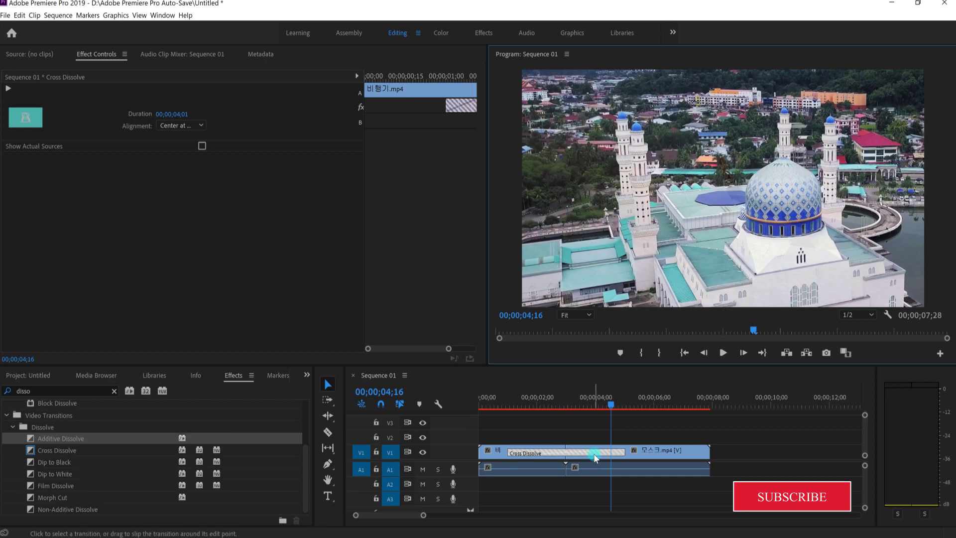
{"action": "left_click", "coordinate": [167, 111]}
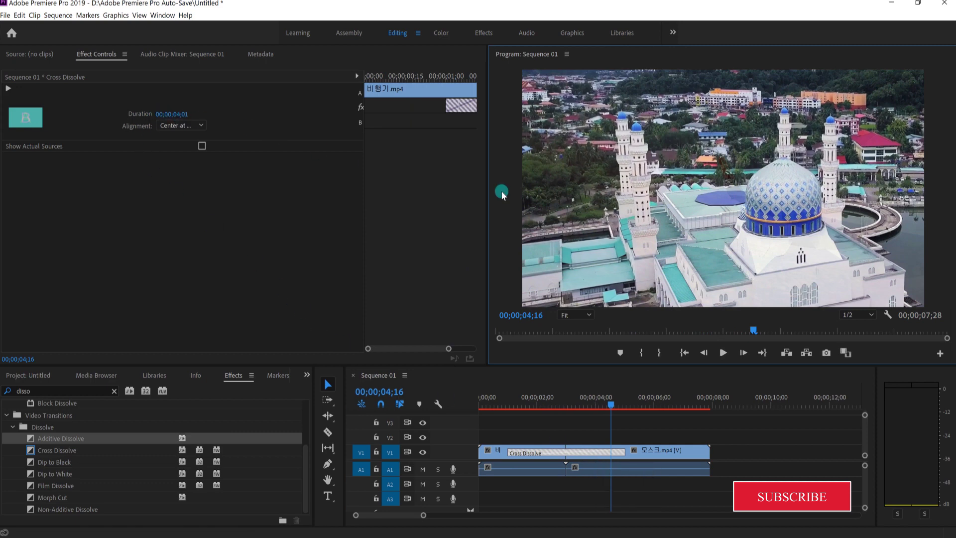
{"action": "left_click", "coordinate": [597, 404]}
{"action": "left_click_drag", "start_coordinate": [597, 404], "coordinate": [551, 413]}
{"action": "left_click", "coordinate": [631, 355]}
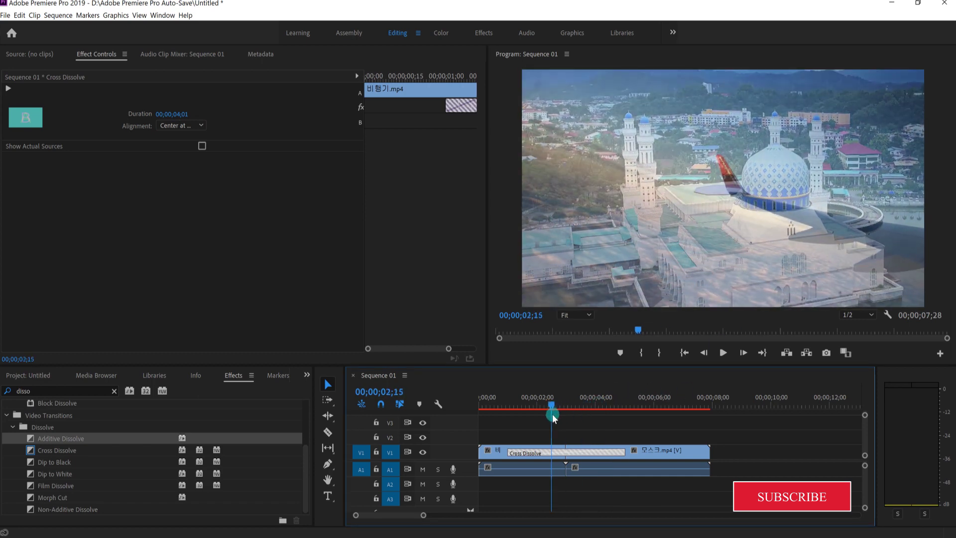
{"action": "left_click", "coordinate": [677, 270]}
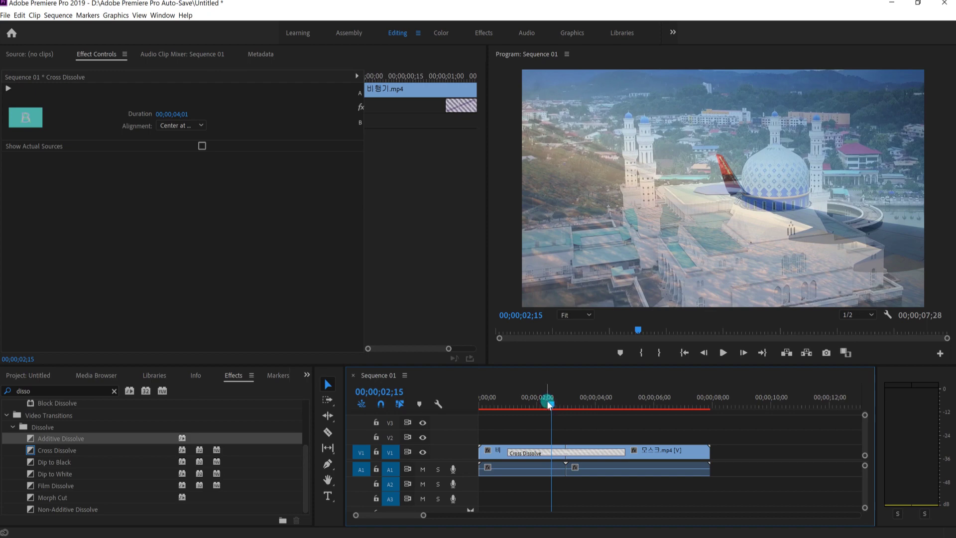
{"action": "left_click_drag", "start_coordinate": [551, 406], "coordinate": [471, 413]}
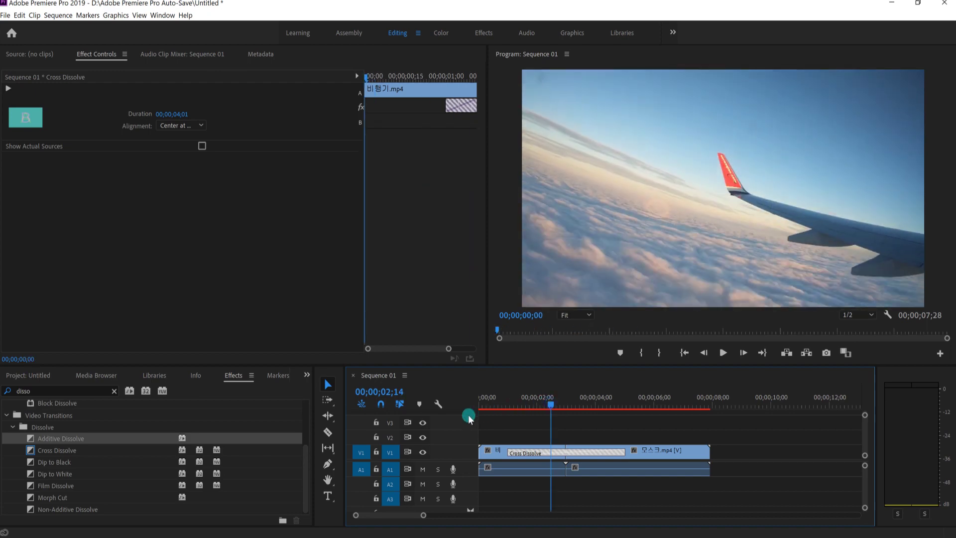
{"action": "left_click", "coordinate": [722, 352]}
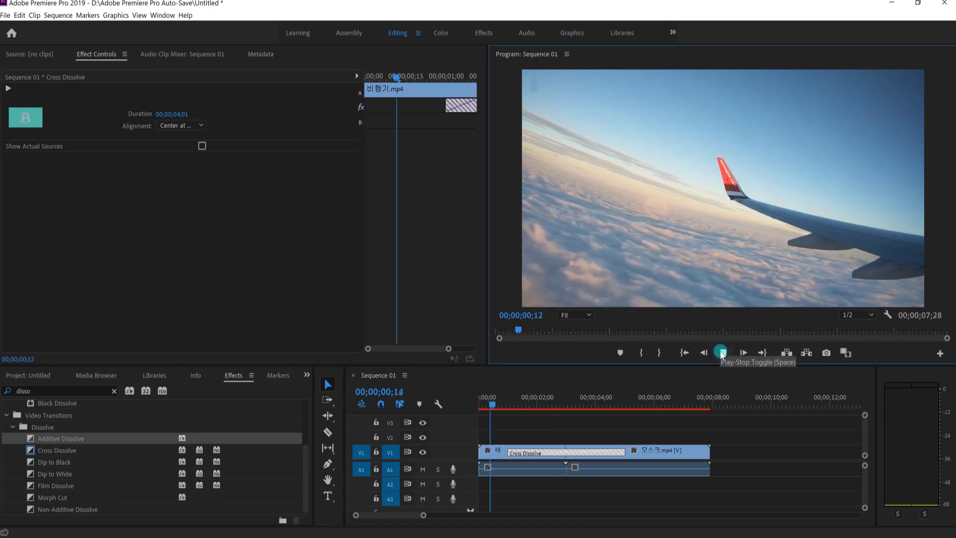